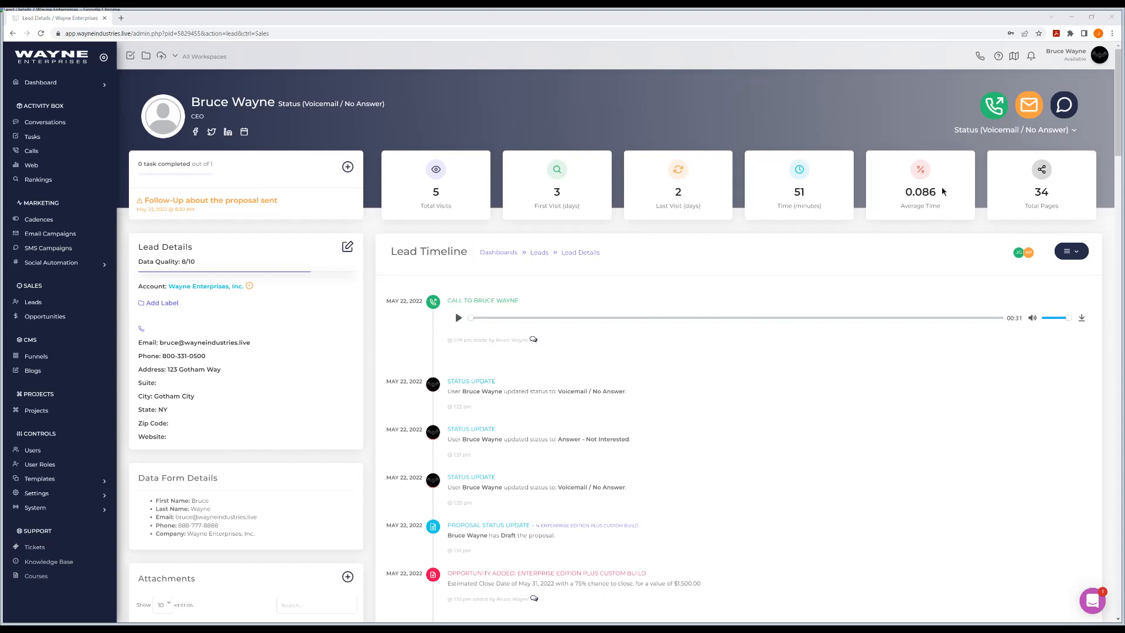
- Show the lead's available status options, and open the Data Fields list among the data templates
{"action": "left_click", "coordinate": [1006, 132]}
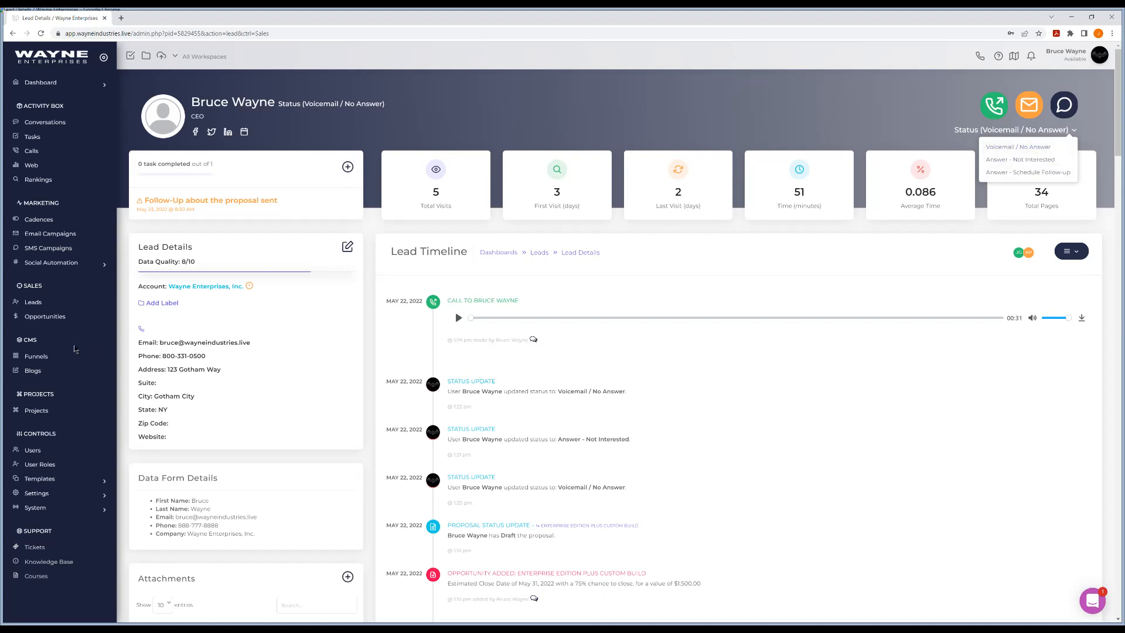
{"action": "left_click", "coordinate": [82, 479]}
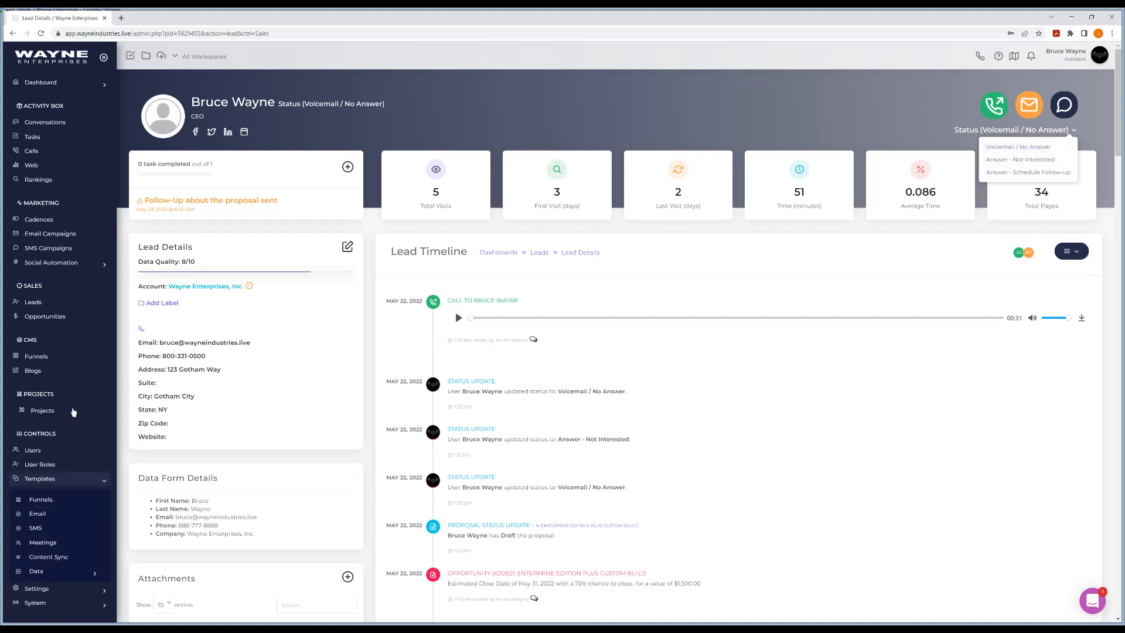
{"action": "scroll", "coordinate": [71, 416], "scroll_direction": "down", "scroll_amount": 2}
{"action": "left_click", "coordinate": [60, 505]}
{"action": "scroll", "coordinate": [60, 498], "scroll_direction": "down", "scroll_amount": 1}
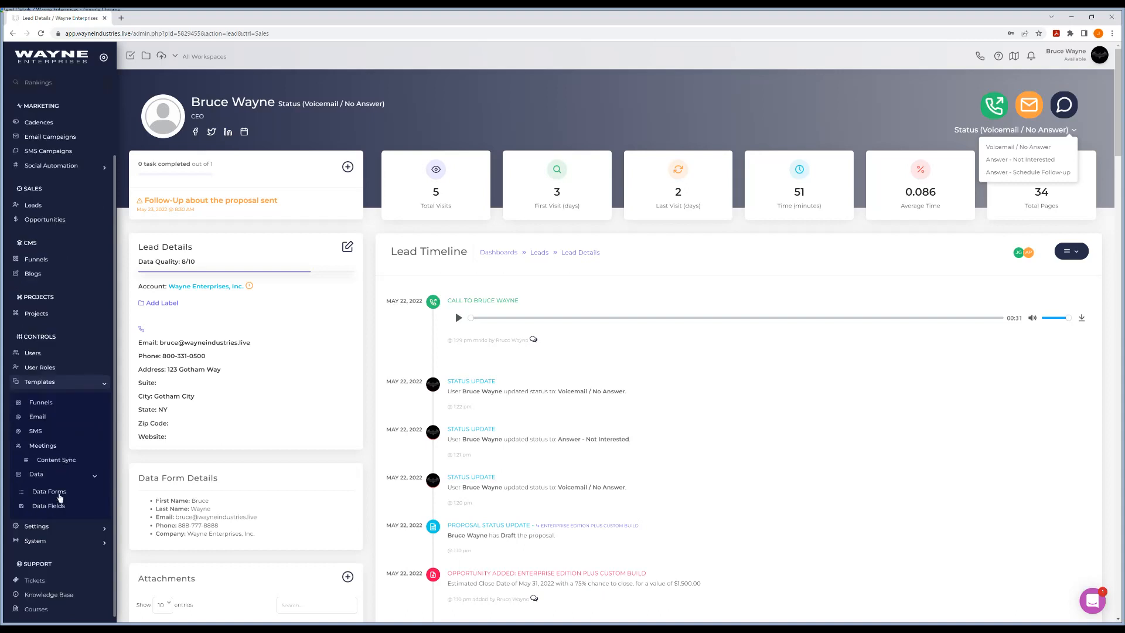
{"action": "left_click", "coordinate": [59, 506]}
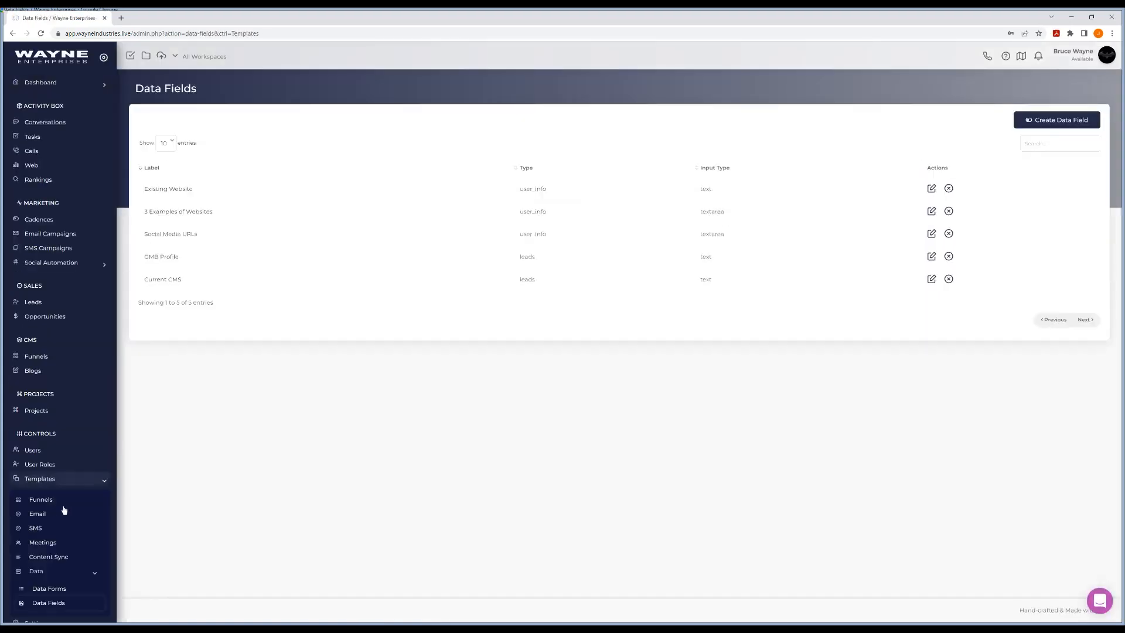
{"action": "scroll", "coordinate": [64, 510], "scroll_direction": "down", "scroll_amount": 2}
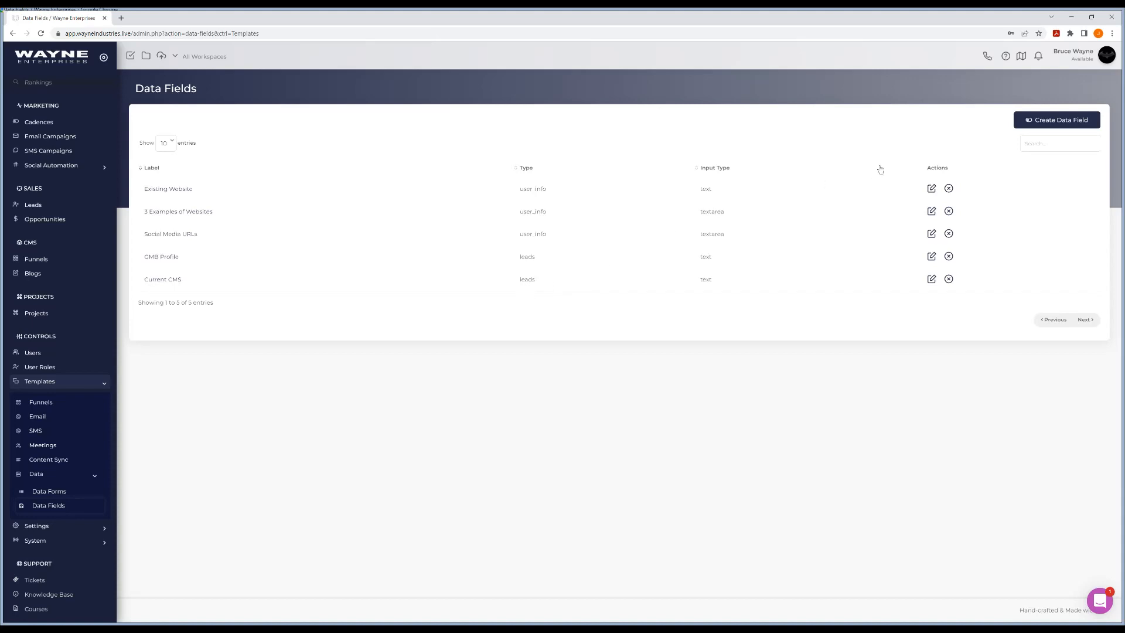
- Create a data field named "Lead Status" with the type Leads Disposition and no workspace assigned
{"action": "left_click", "coordinate": [1041, 125]}
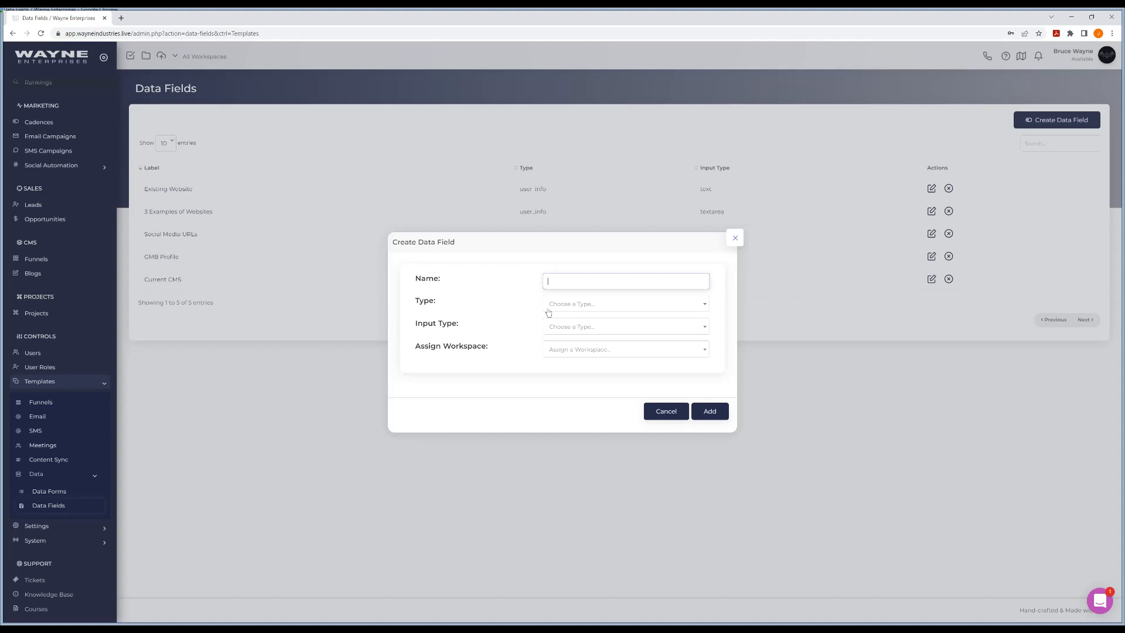
{"action": "type", "text": "ad Status"}
{"action": "left_click", "coordinate": [588, 306]}
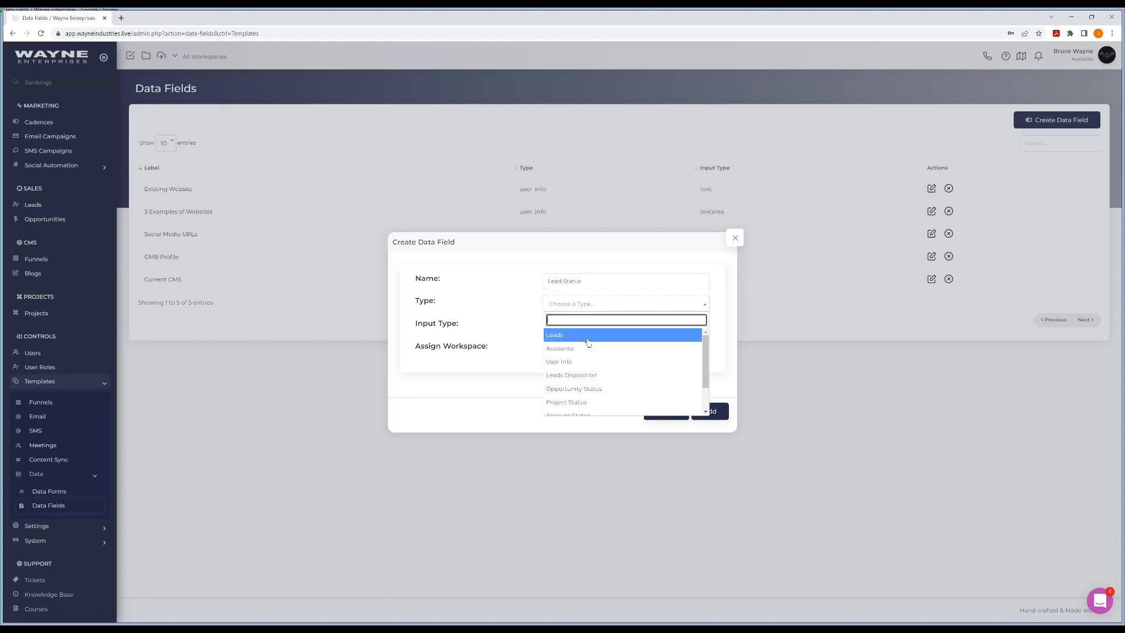
{"action": "left_click", "coordinate": [585, 373]}
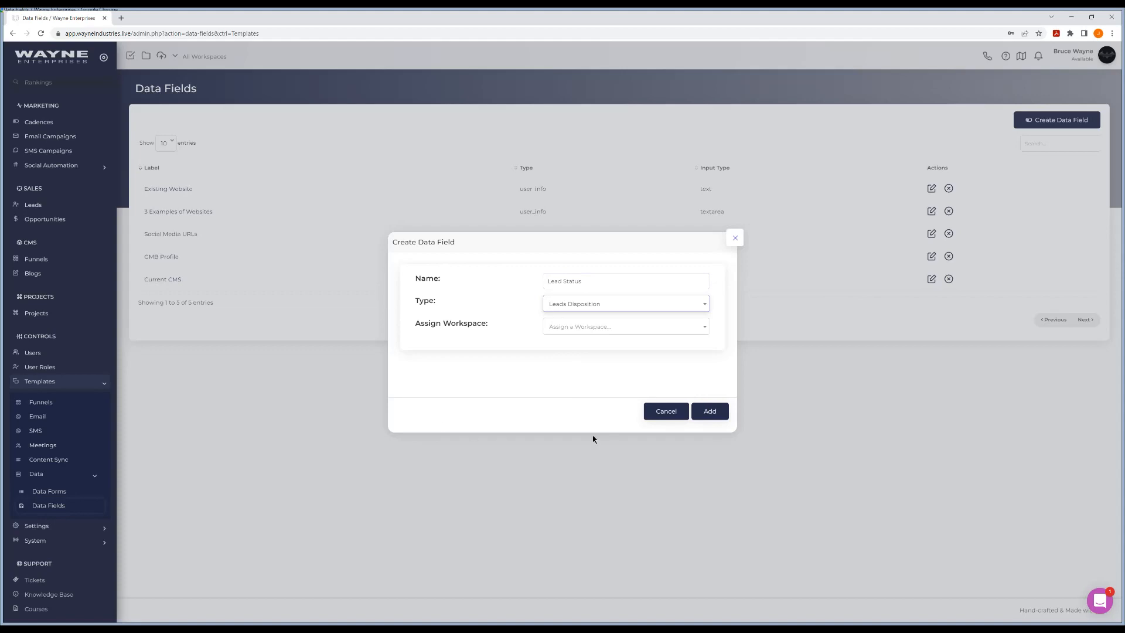
{"action": "left_click", "coordinate": [531, 391]}
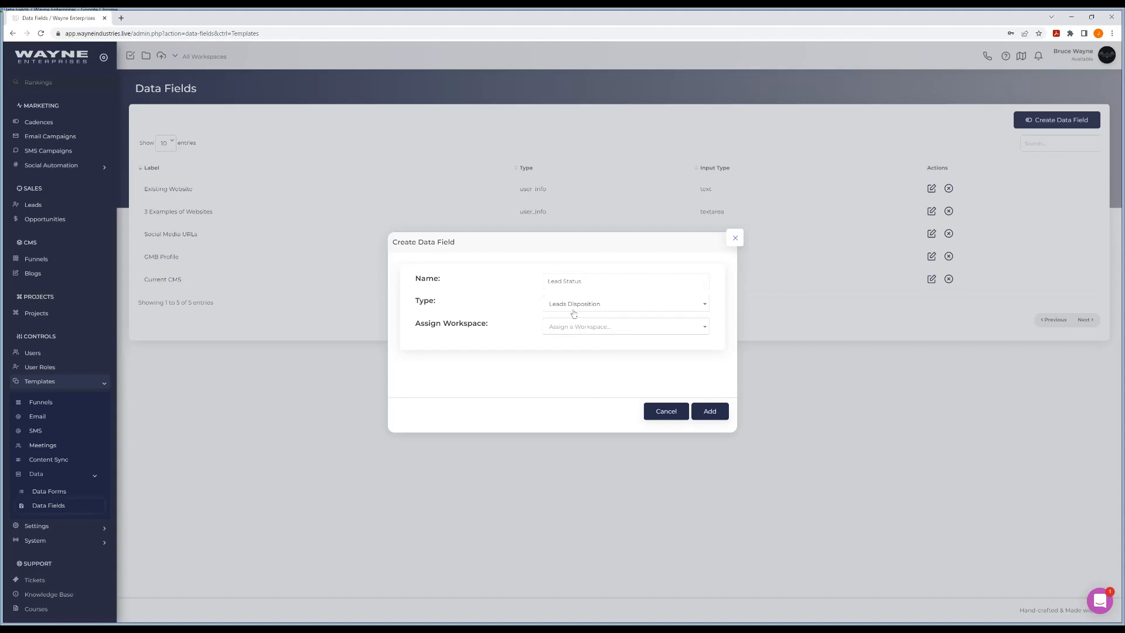
{"action": "left_click", "coordinate": [712, 412]}
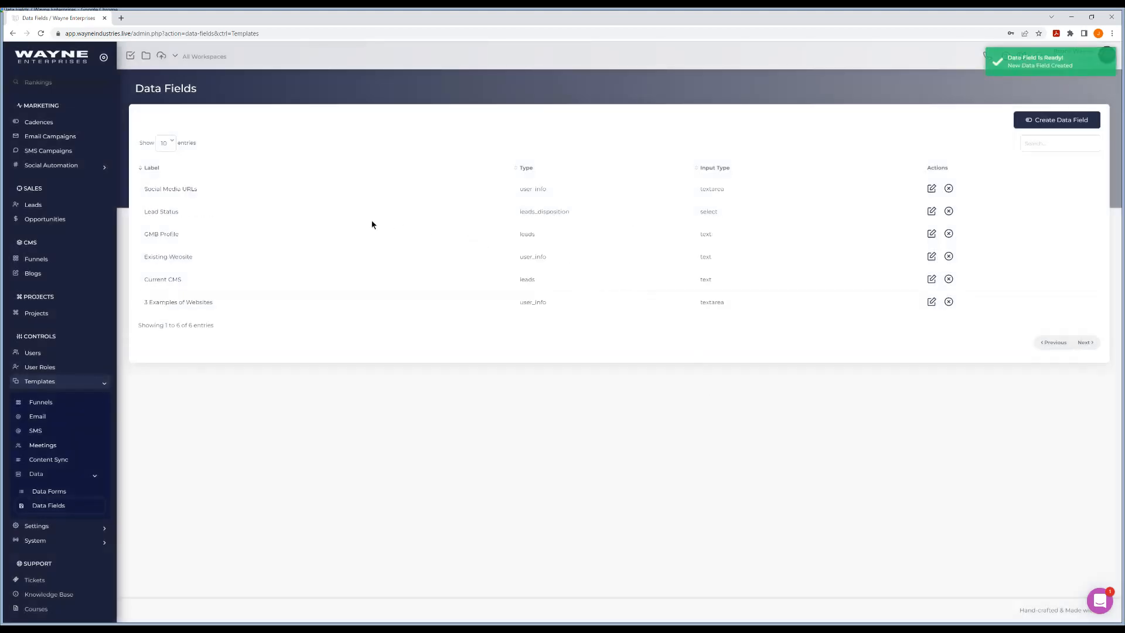
- Give the Support User Role access to the Lead Status field and enter "Left Voicemail" and "Second Option Here" as options 1 and 2
{"action": "left_click", "coordinate": [166, 212]}
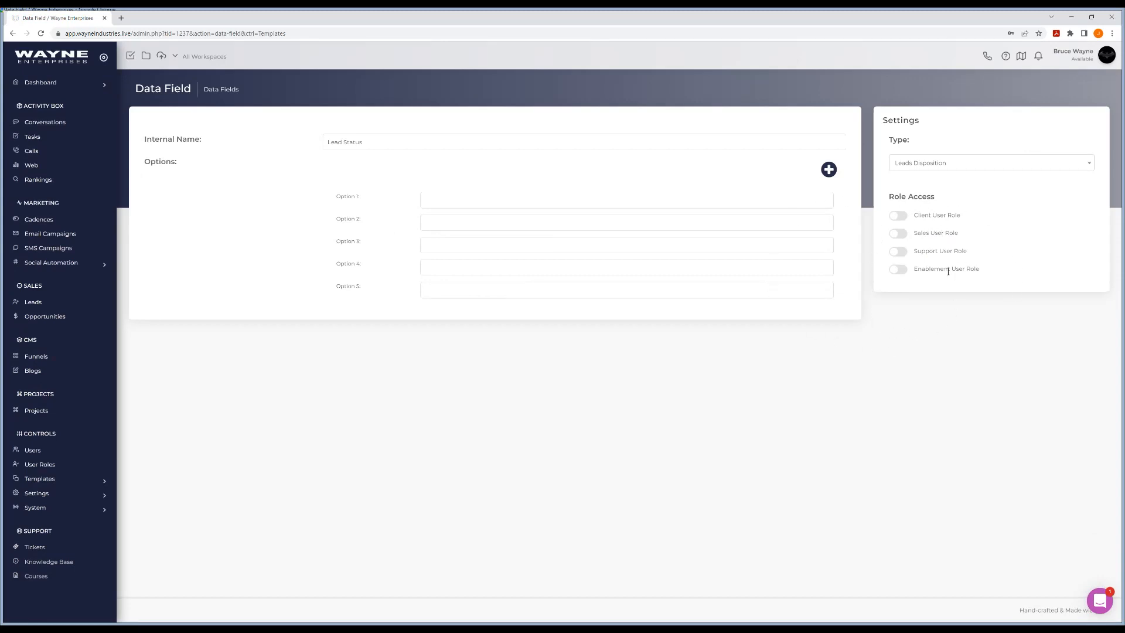
{"action": "left_click", "coordinate": [899, 252]}
{"action": "left_click", "coordinate": [438, 204]}
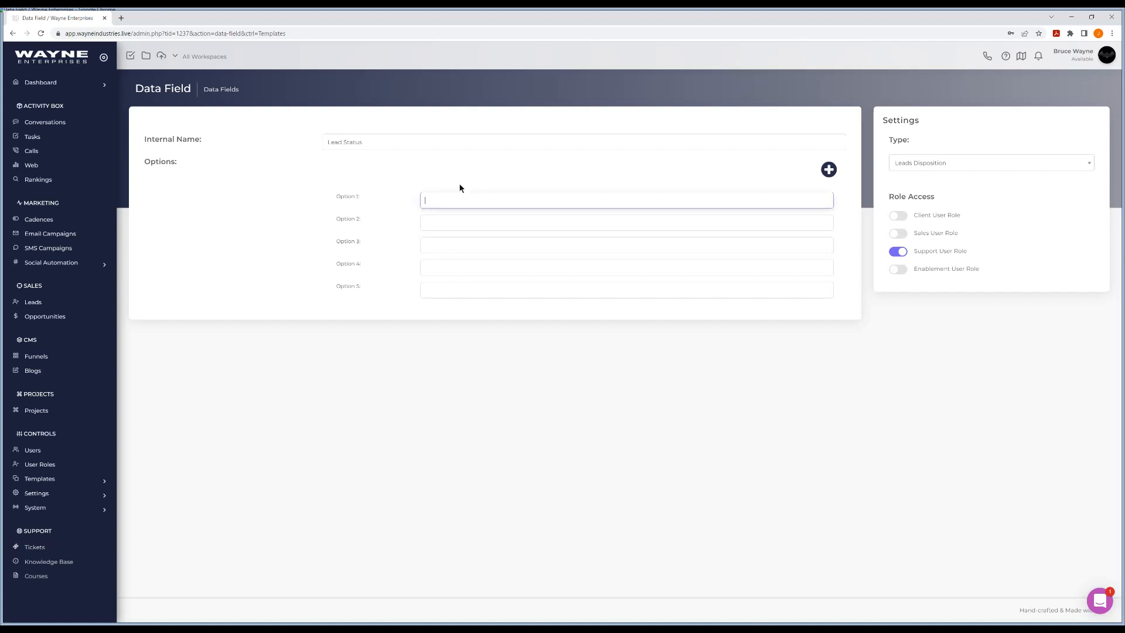
{"action": "type", "text": "Left Voicemail"}
{"action": "key", "text": "Tab"}
{"action": "type", "text": "Second"}
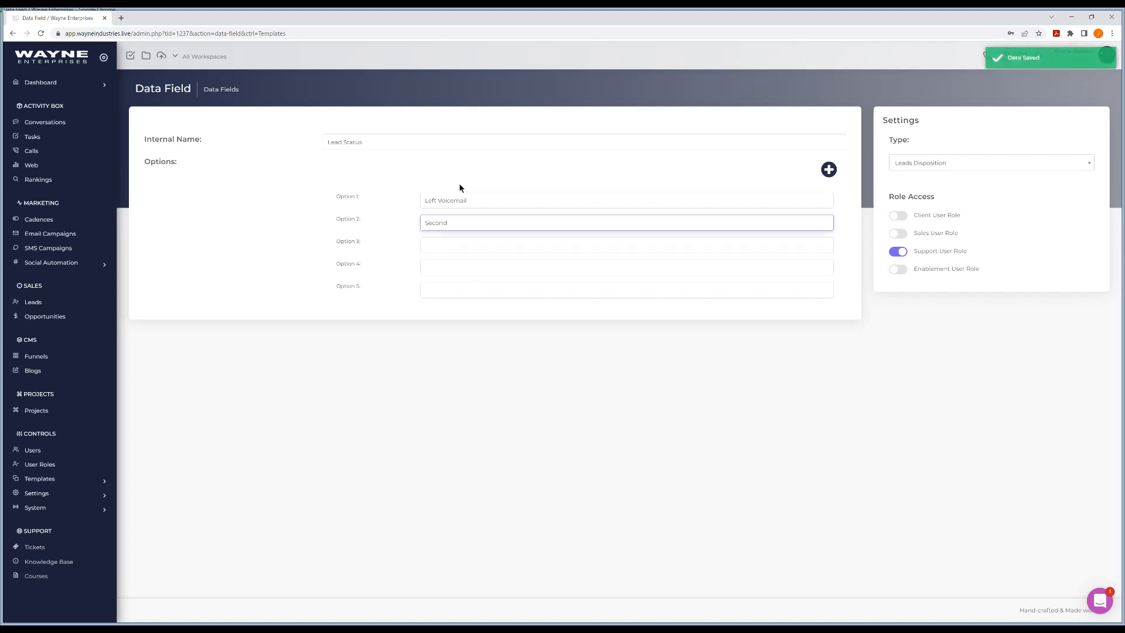
{"action": "type", "text": " Option Here"}
- Enter "Third Option Here" as option 3 and "Last Chance" as option 4 of the Lead Status field
{"action": "key", "text": "Tab"}
{"action": "type", "text": "Third op"}
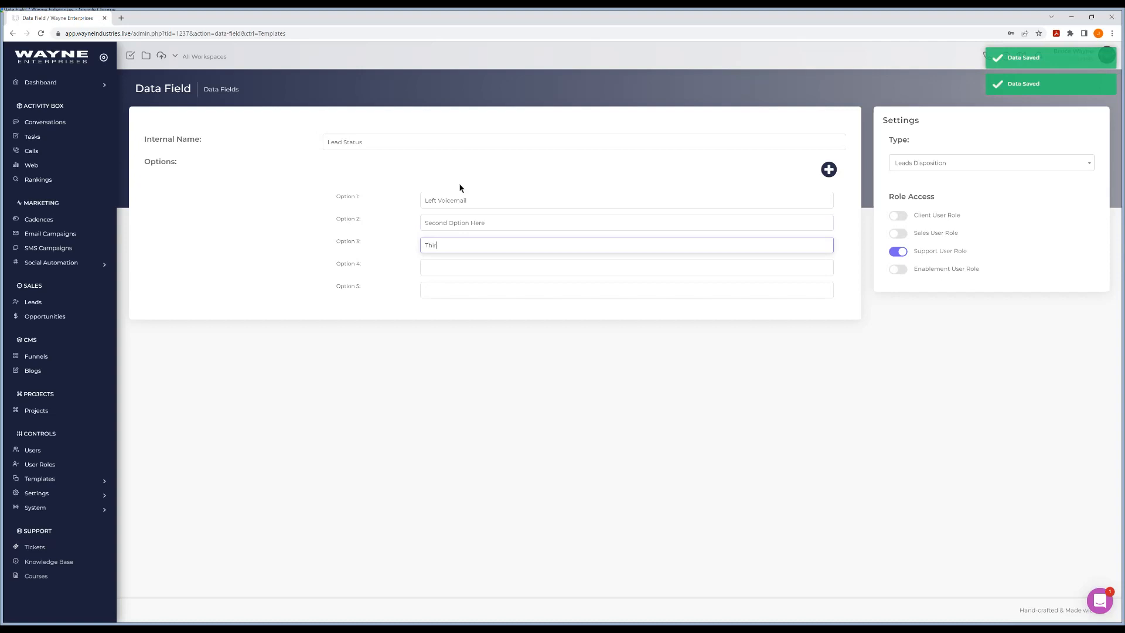
{"action": "key", "text": "BackSpace"}
{"action": "key", "text": "BackSpace"}
{"action": "key", "text": "BackSpace"}
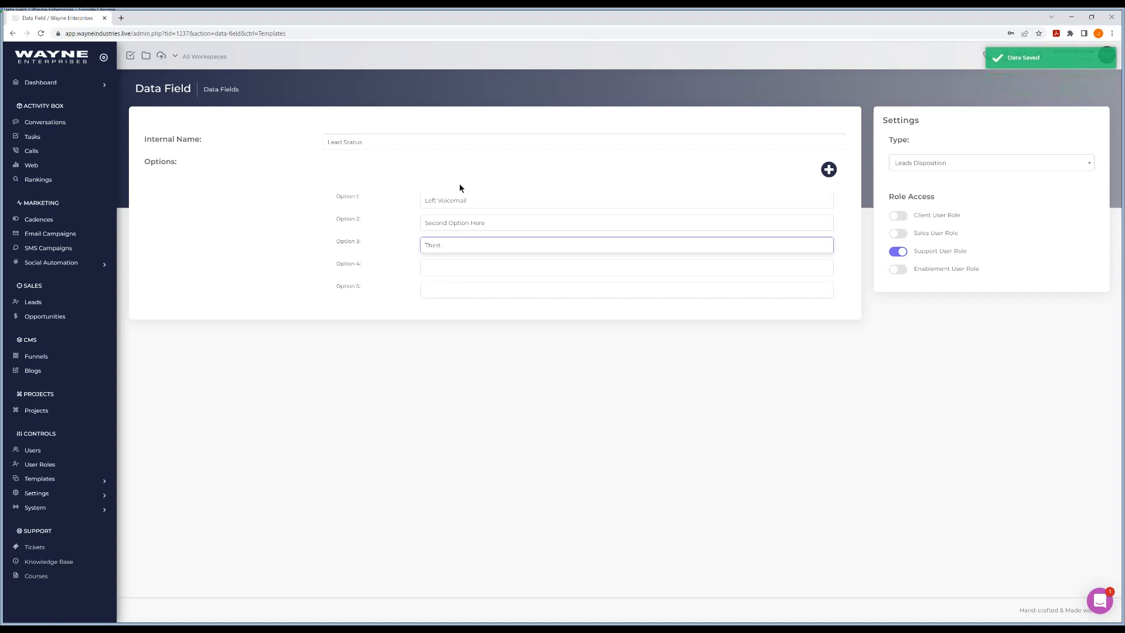
{"action": "type", "text": "Option "}
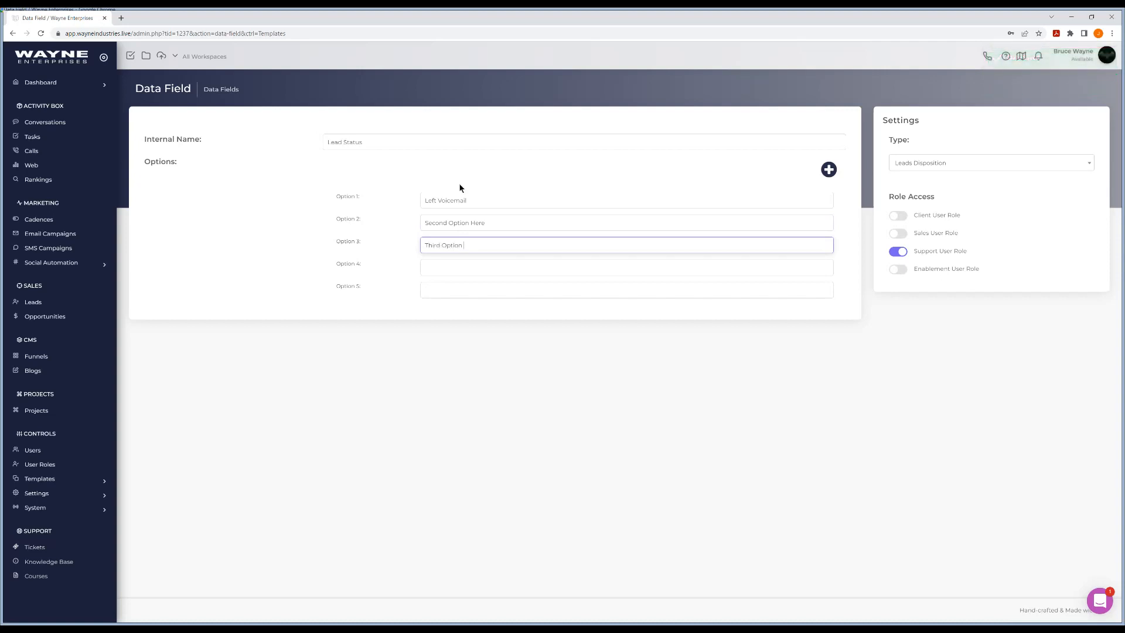
{"action": "type", "text": "Here"}
{"action": "key", "text": "Tab"}
{"action": "type", "text": "Last "}
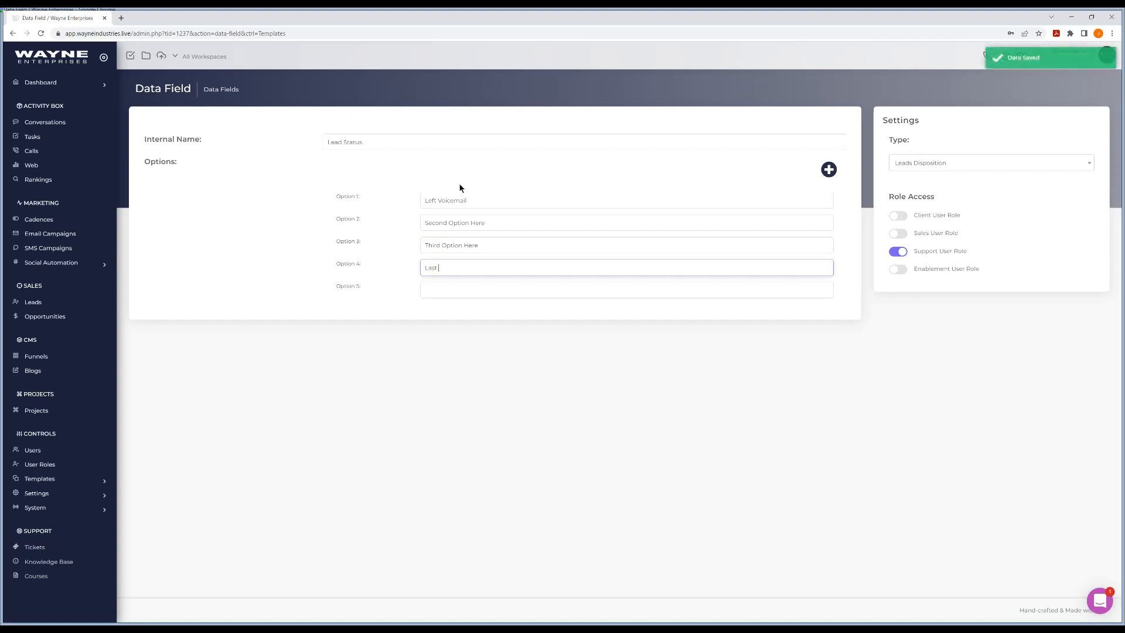
{"action": "type", "text": "Chance"}
{"action": "left_click", "coordinate": [470, 434]}
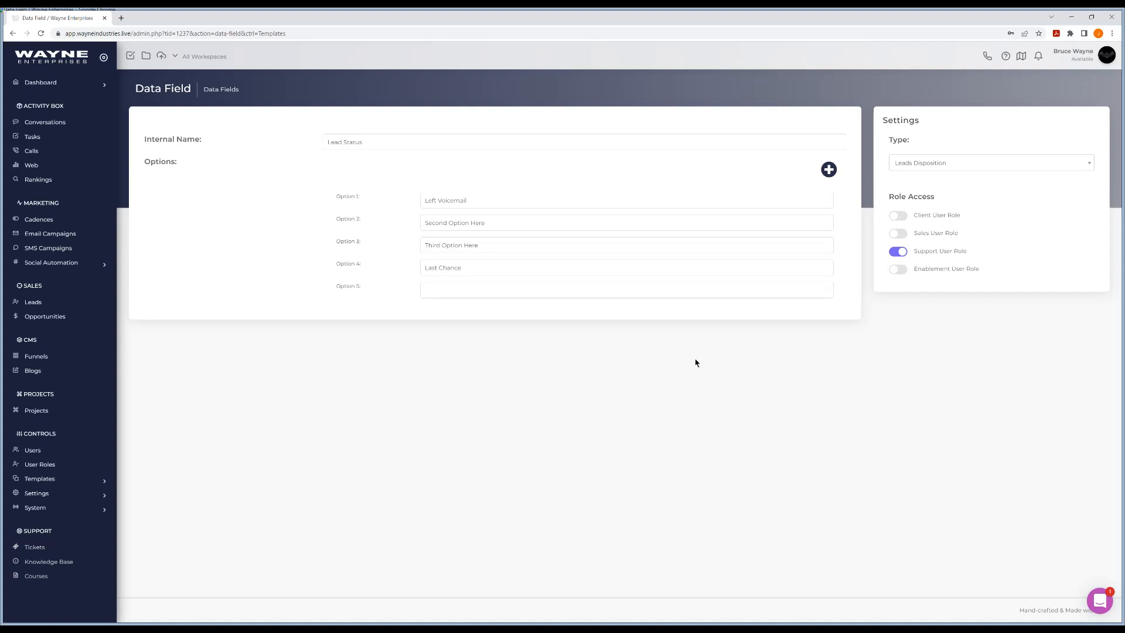
- Switch to the account of the user with the Support User Role and open its leads list
{"action": "left_click", "coordinate": [37, 454]}
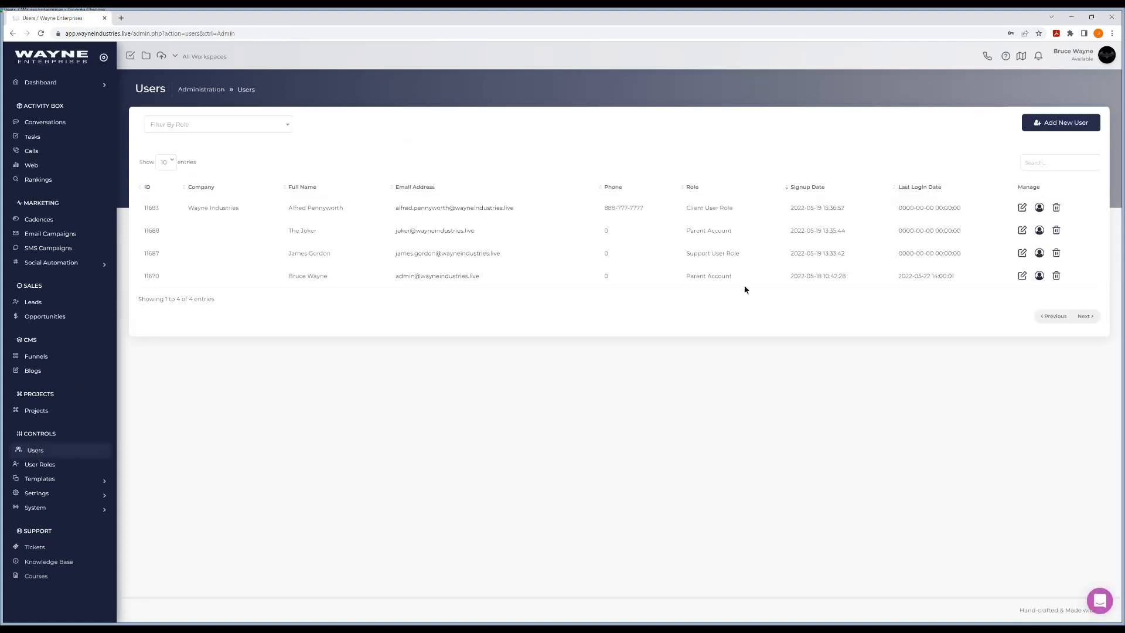
{"action": "left_click", "coordinate": [425, 257]}
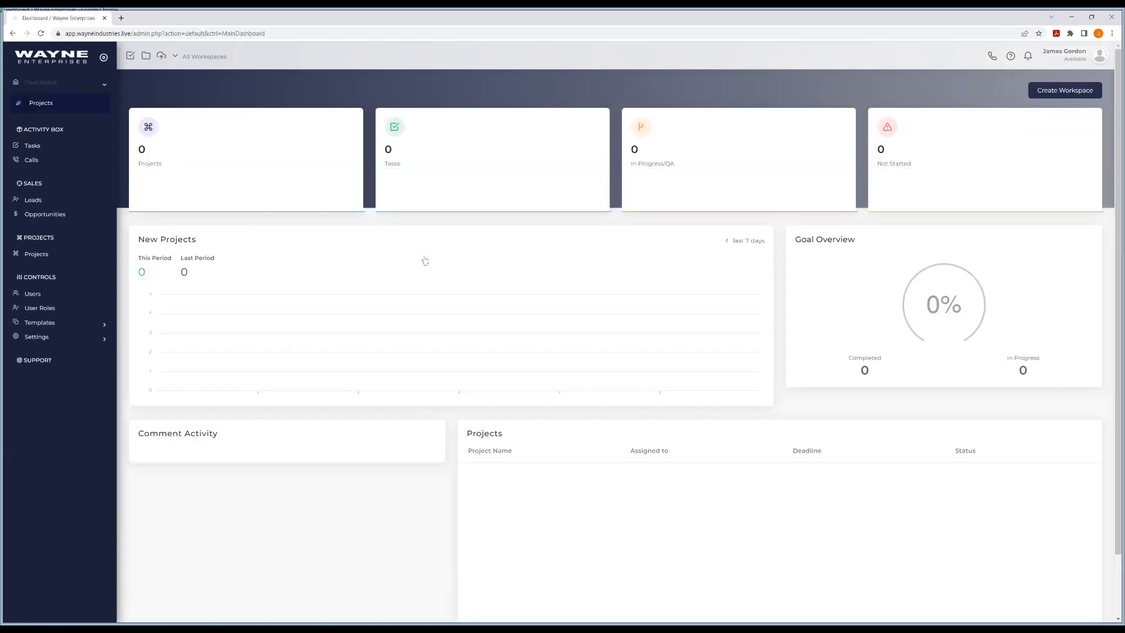
{"action": "left_click", "coordinate": [37, 202]}
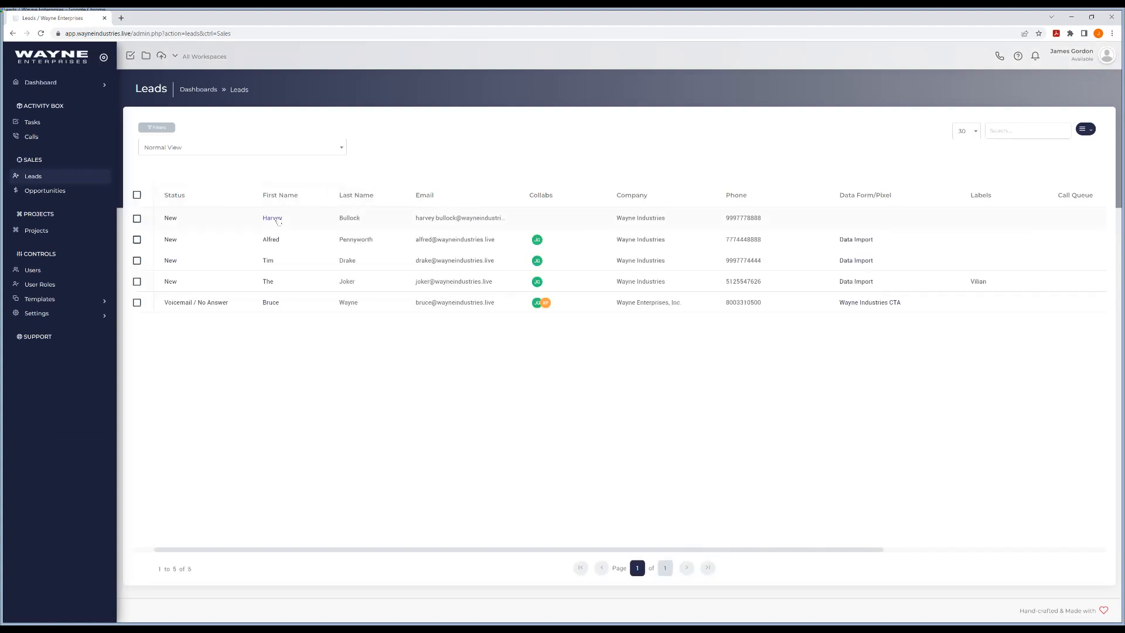
- Set the status of the first lead in the list to Third Option Here and reload its details page
{"action": "left_click", "coordinate": [272, 219]}
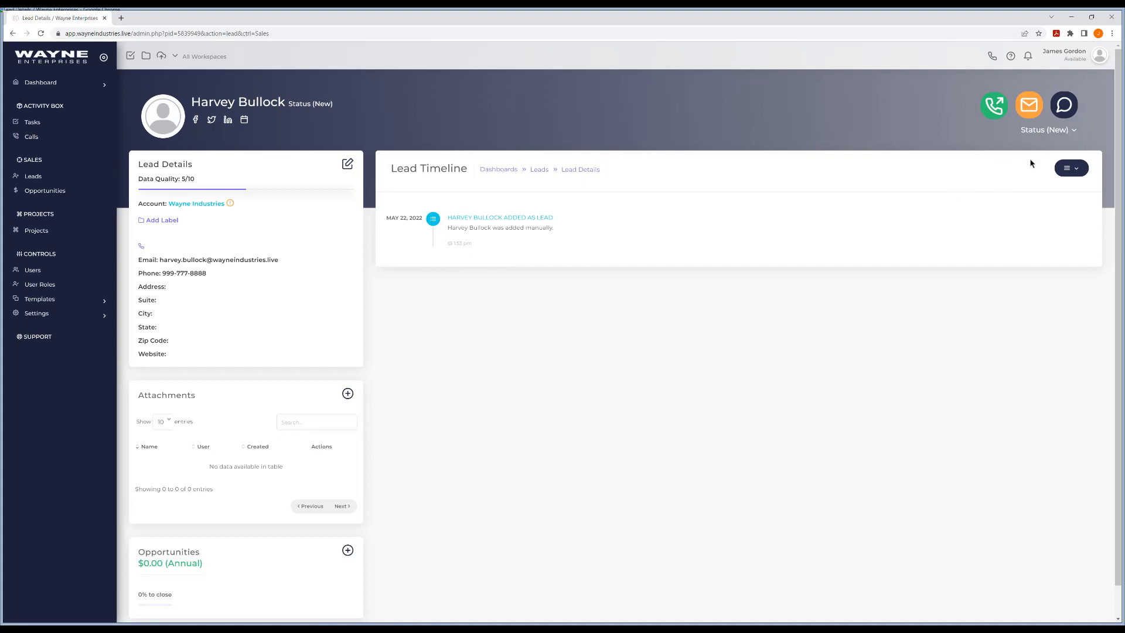
{"action": "left_click", "coordinate": [1054, 132]}
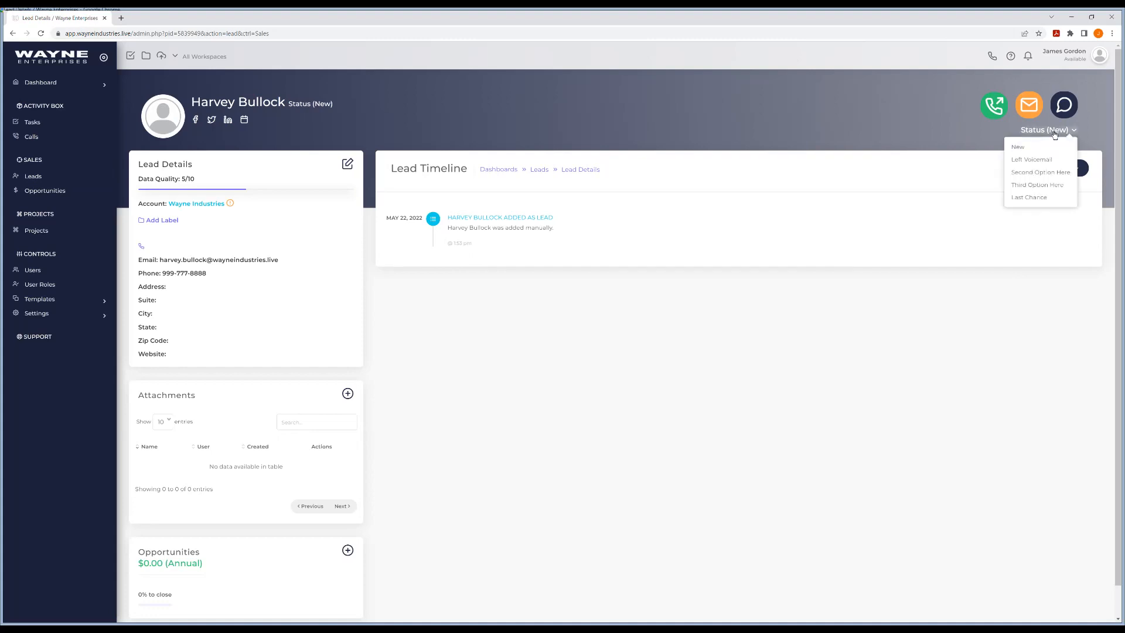
{"action": "left_click", "coordinate": [1038, 186]}
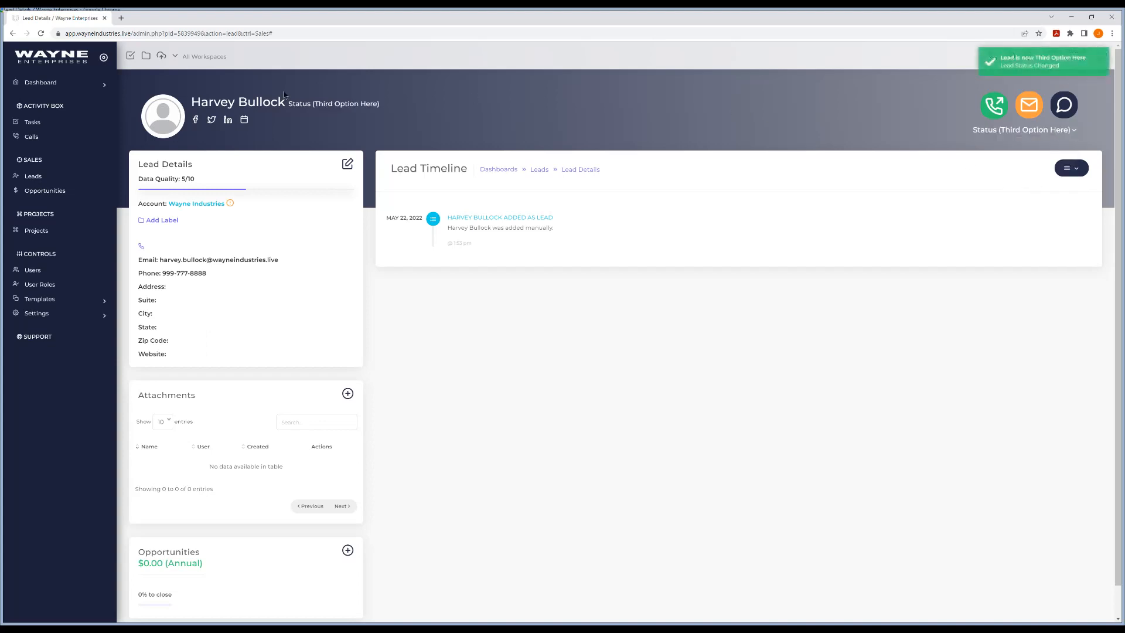
{"action": "left_click", "coordinate": [41, 33]}
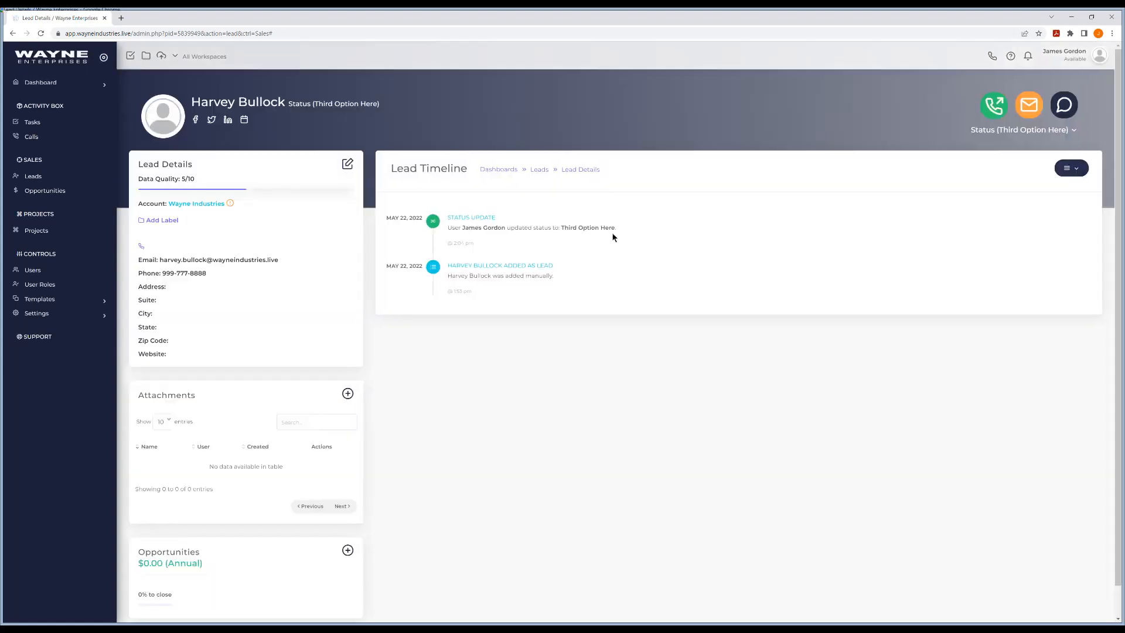
- Filter the leads list by the Left Voicemail lead status, then remove that filter
{"action": "left_click", "coordinate": [47, 179]}
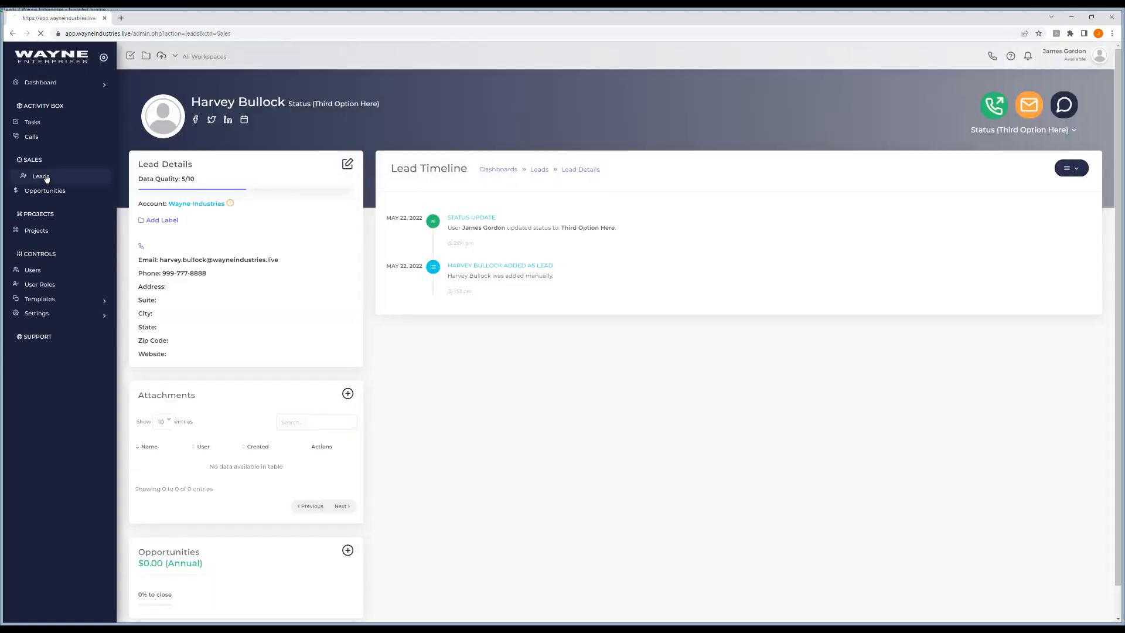
{"action": "left_click", "coordinate": [156, 127]}
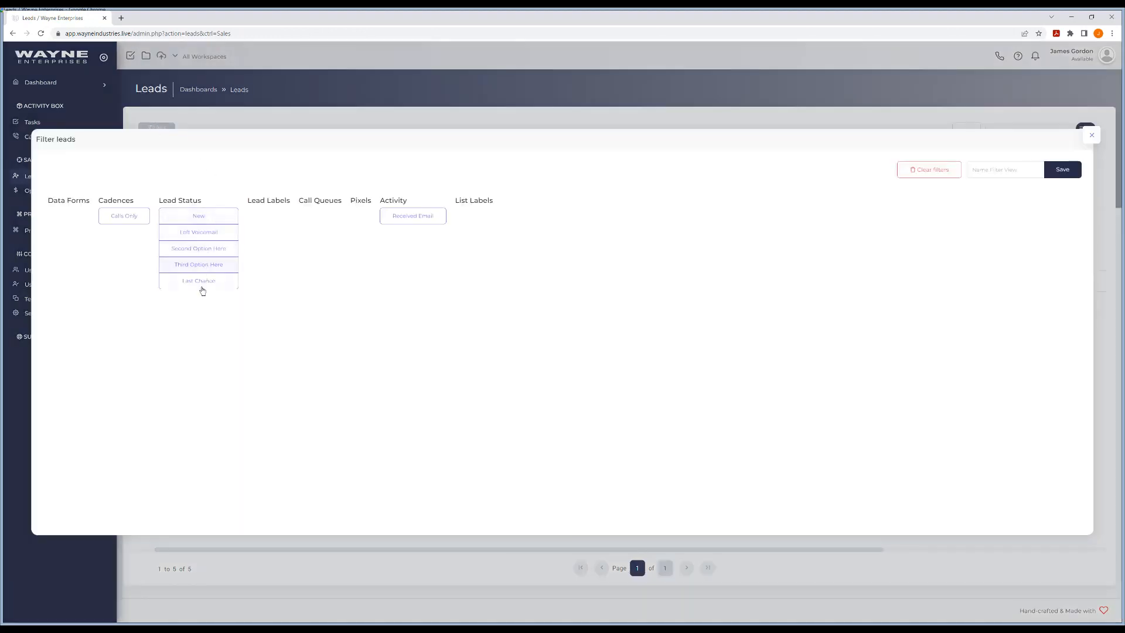
{"action": "left_click", "coordinate": [201, 232]}
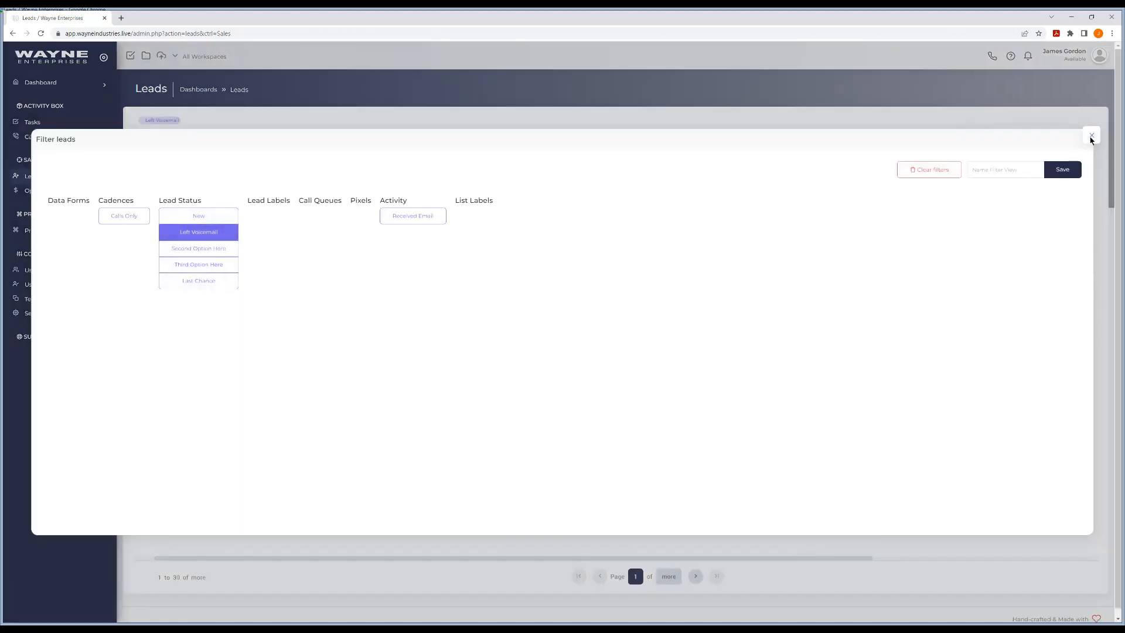
{"action": "left_click", "coordinate": [1091, 135]}
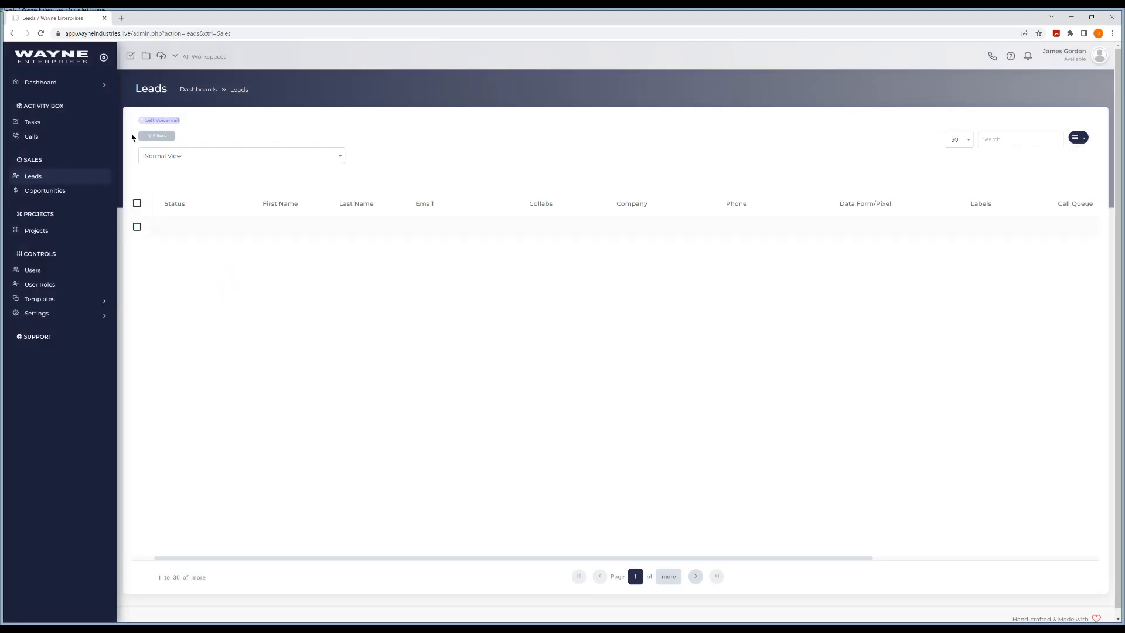
{"action": "left_click", "coordinate": [141, 120]}
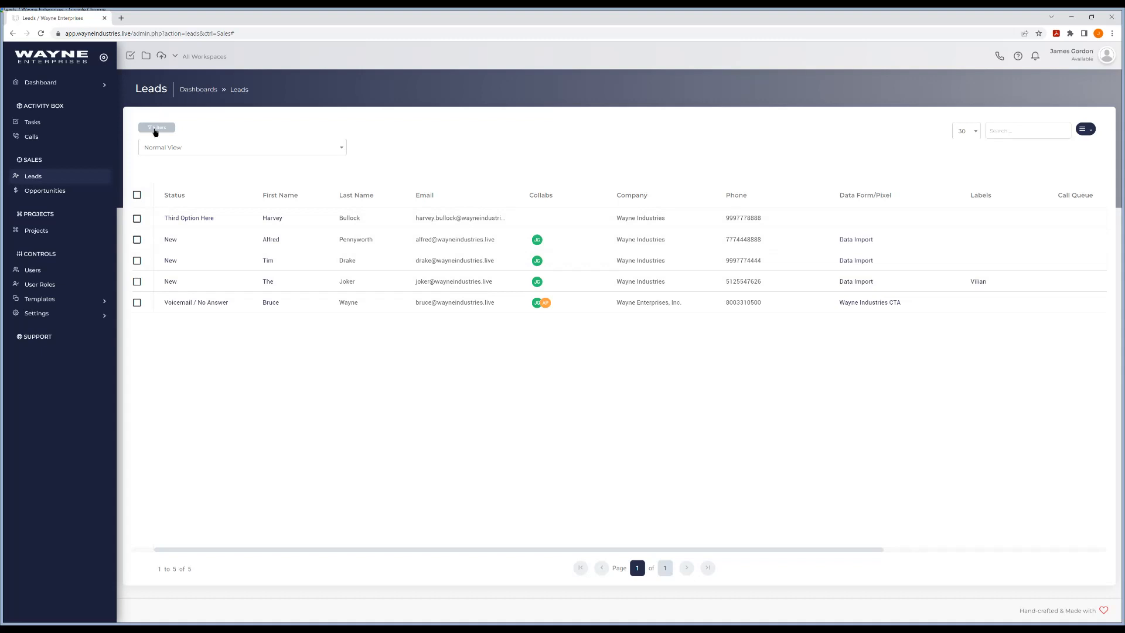
- Filter the leads list by the Third Option Here lead status, then clear the filter
{"action": "left_click", "coordinate": [155, 129]}
{"action": "left_click", "coordinate": [204, 269]}
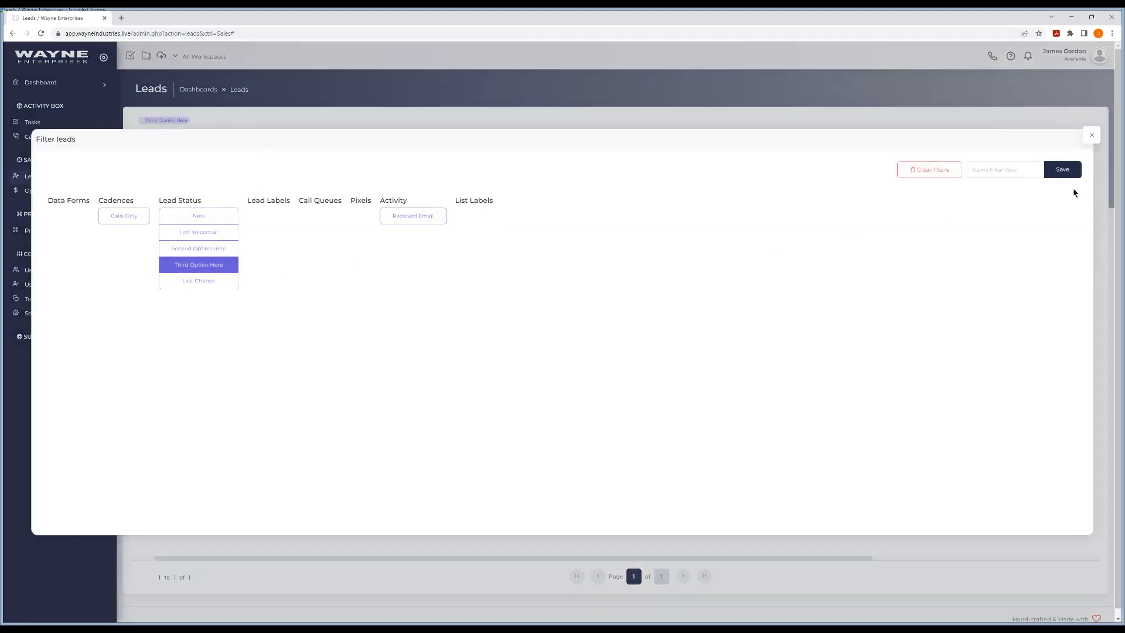
{"action": "left_click", "coordinate": [1091, 136]}
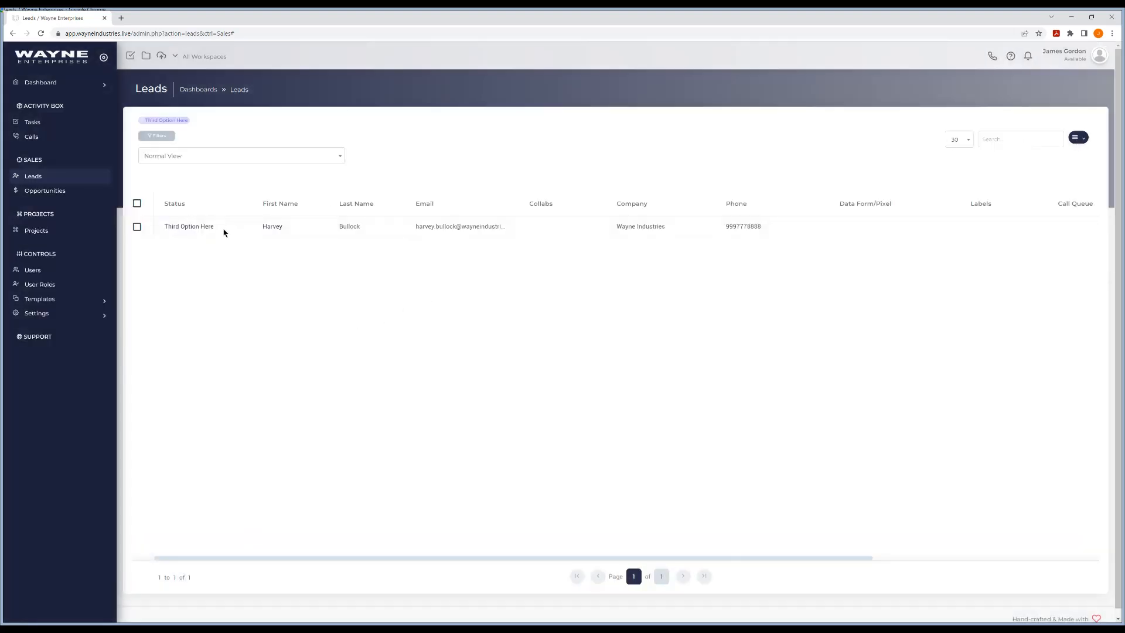
{"action": "left_click", "coordinate": [143, 121]}
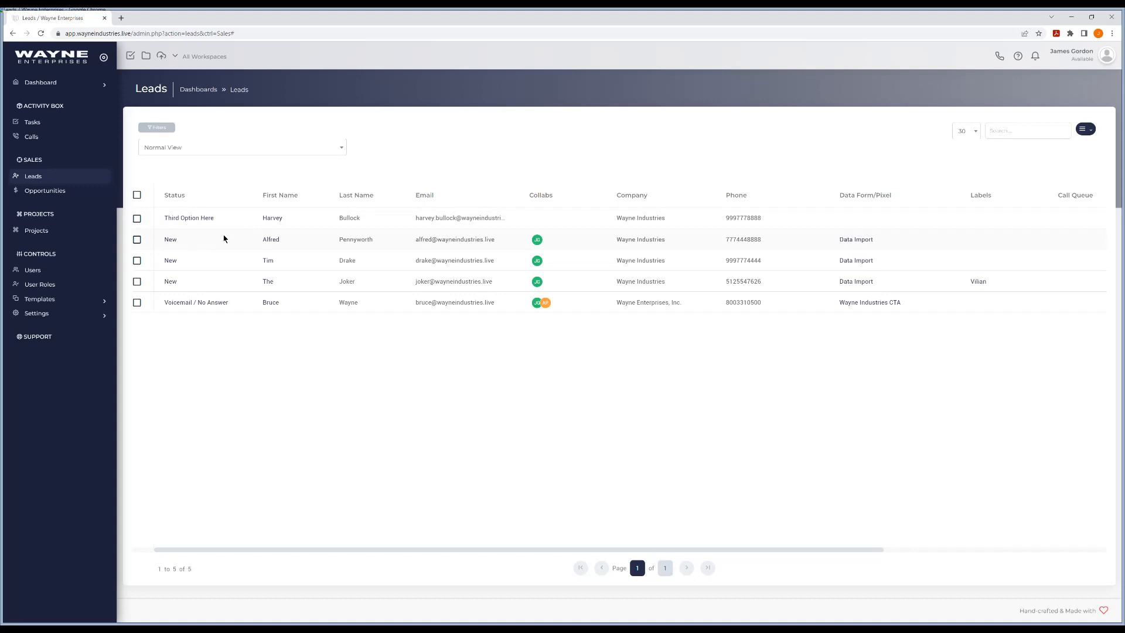
- Log out of the support user's account
{"action": "left_click", "coordinate": [1094, 64]}
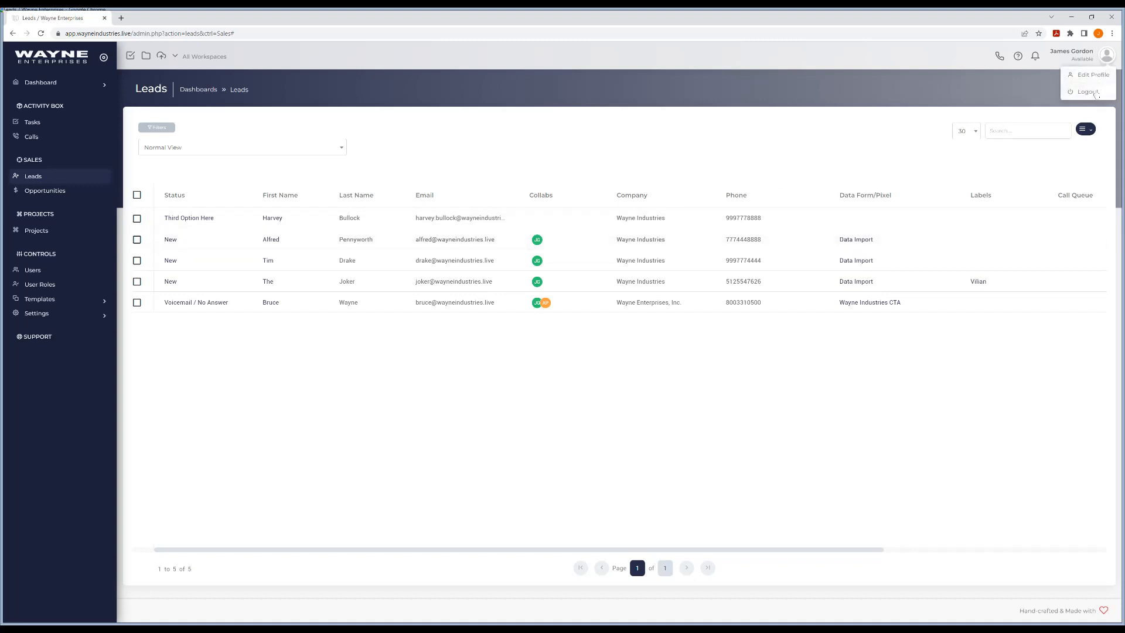